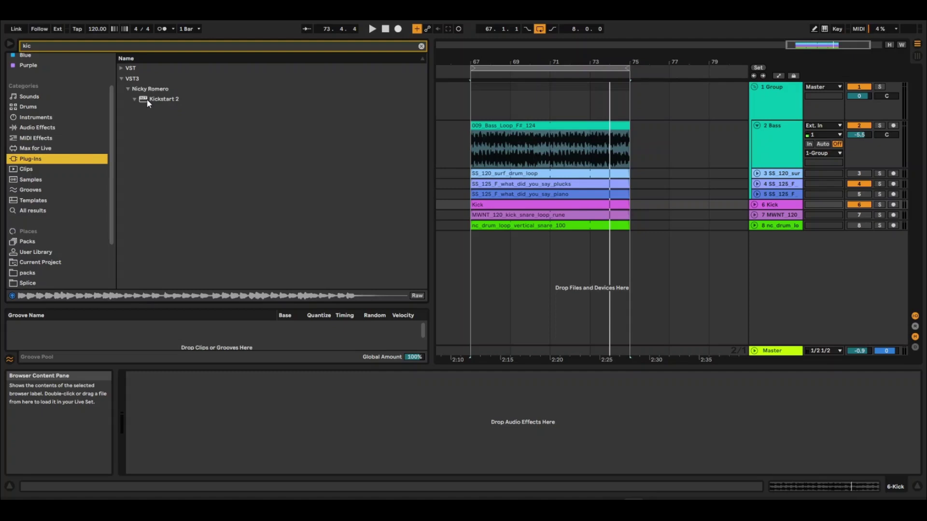
# Load Kickstart 2 onto the 2-Bass track and start playback
pyautogui.doubleClick(155, 99)
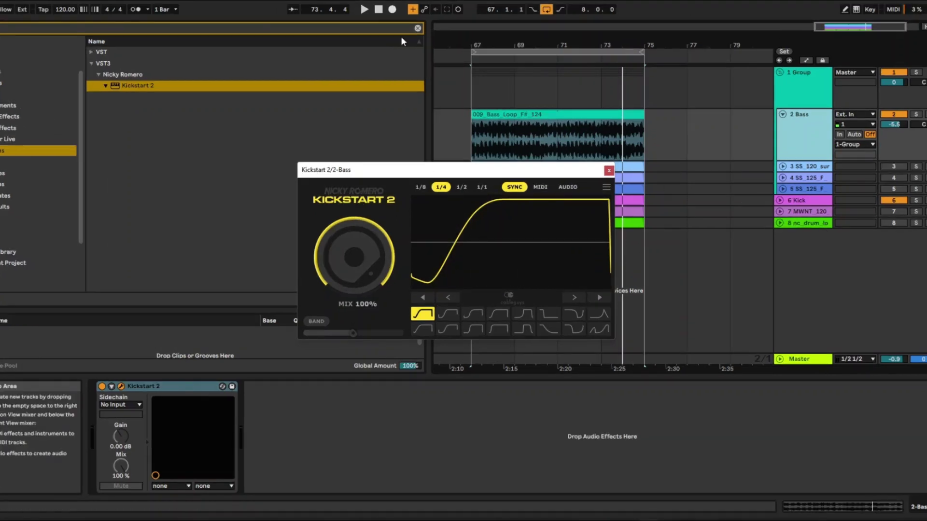
pyautogui.click(365, 9)
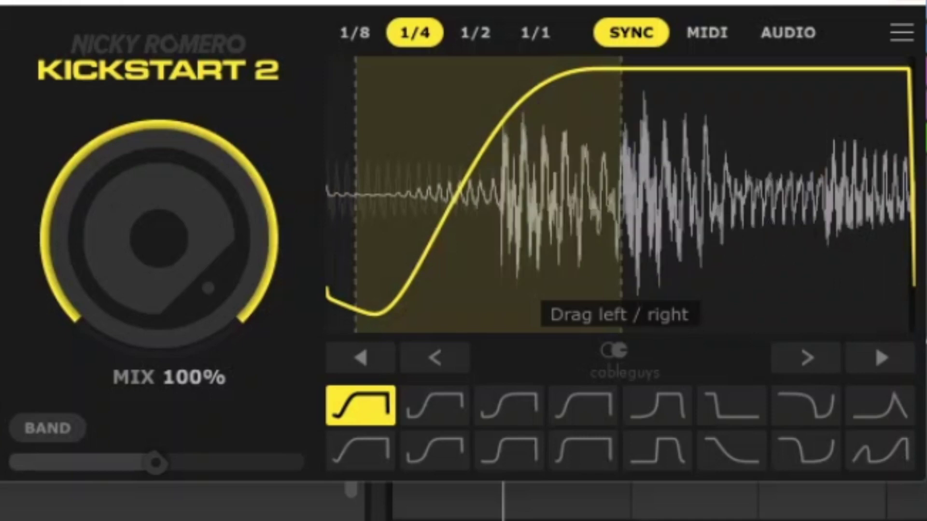
# Drag the Kickstart 2 curve display to shift the ducking curve's rise
pyautogui.moveTo(488, 193); pyautogui.dragTo(550, 182)
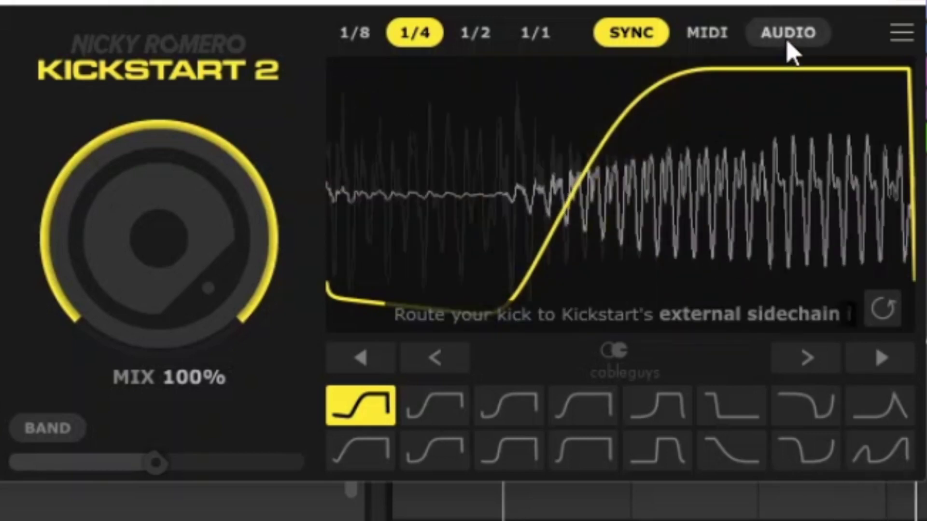
# Switch the Bass Kickstart 2 to AUDIO mode with 6-Kick as sidechain source
pyautogui.click(787, 41)
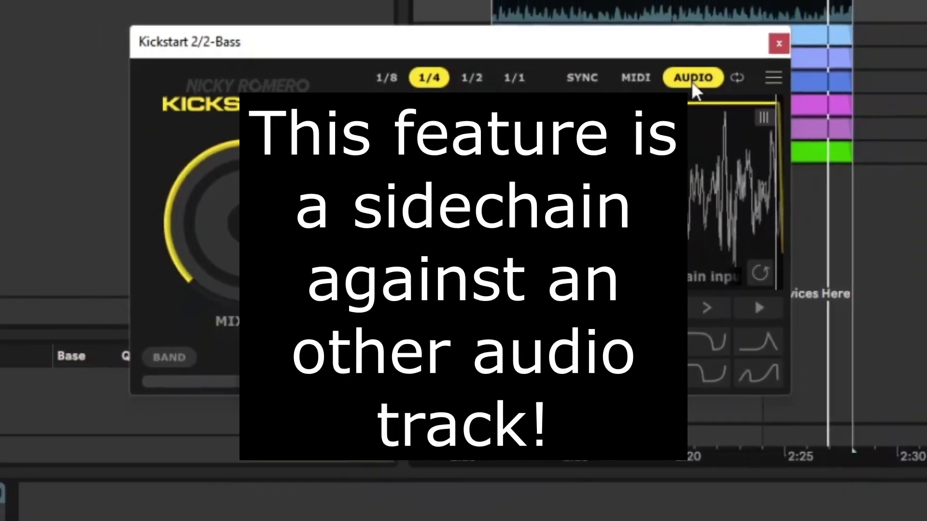
pyautogui.click(47, 390)
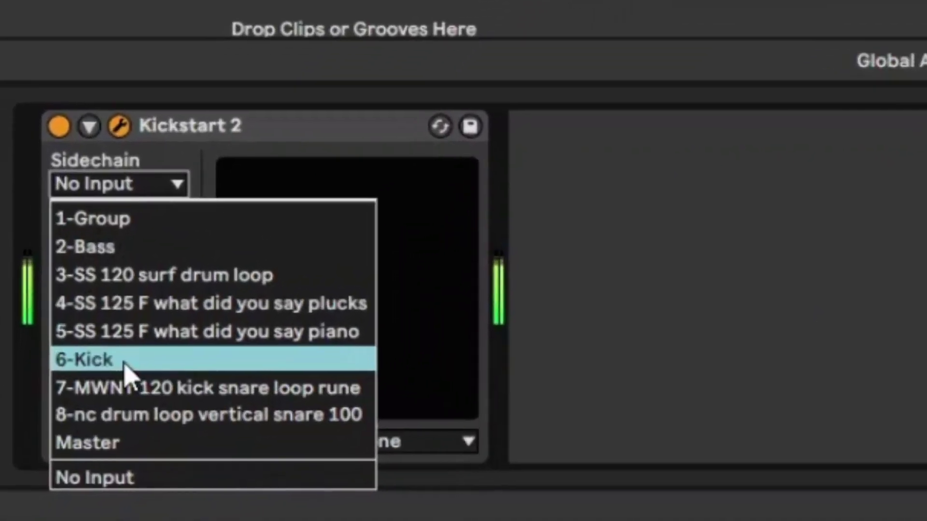
pyautogui.click(98, 393)
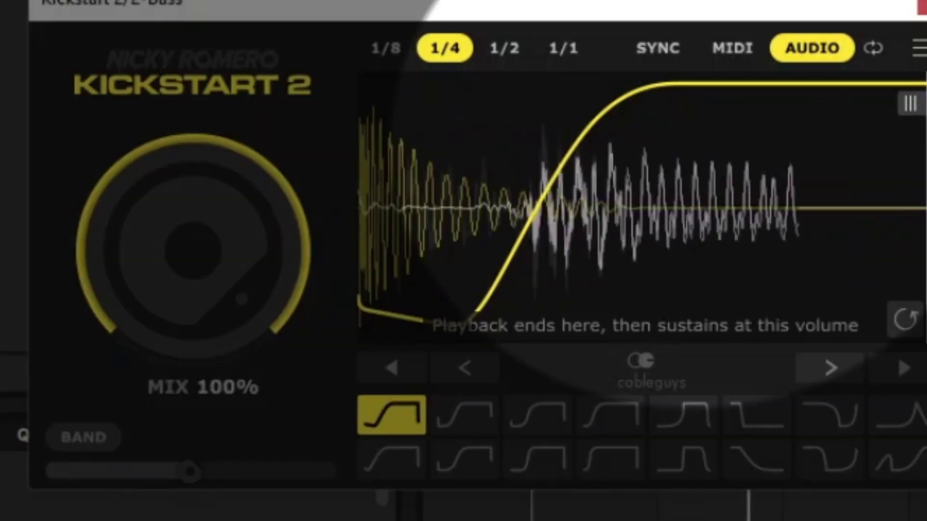
pyautogui.moveTo(910, 104); pyautogui.dragTo(398, 104)
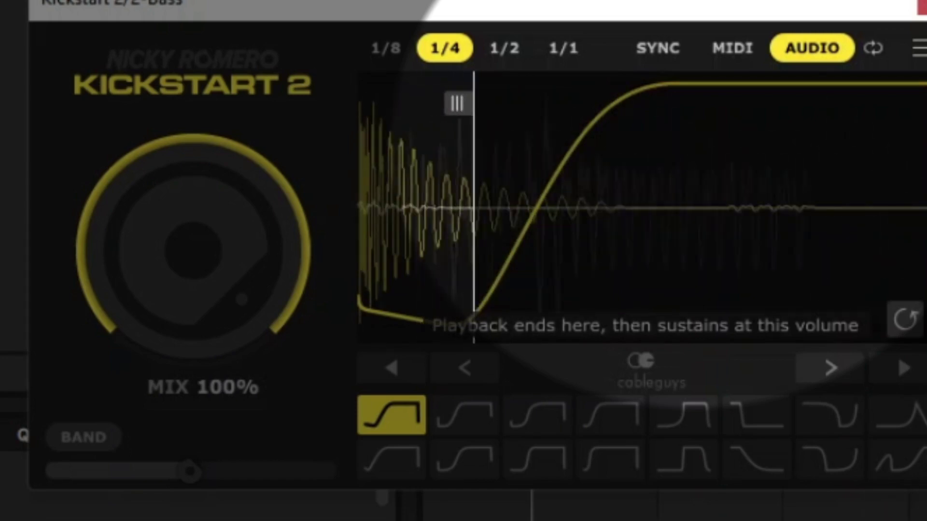
pyautogui.moveTo(483, 103); pyautogui.dragTo(917, 104)
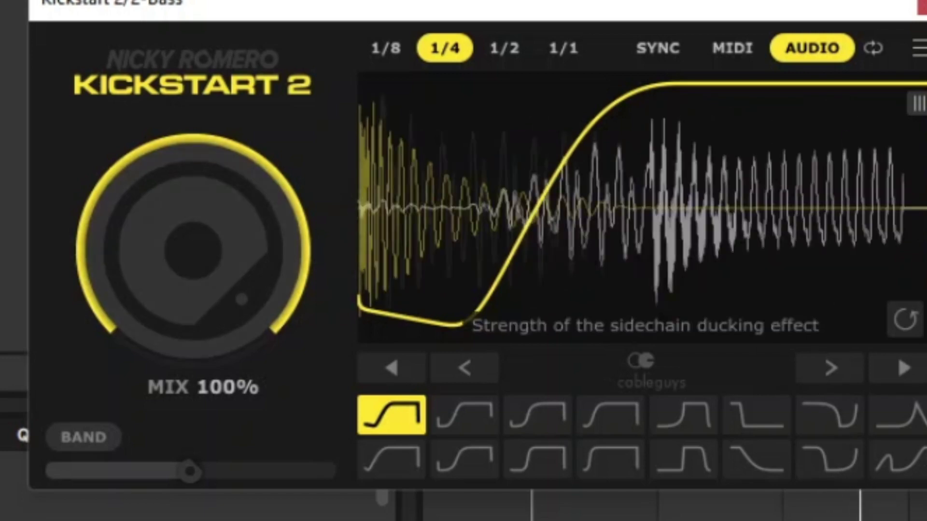
# Turn on BAND ducking in Kickstart 2 and shift the ducking curve later
pyautogui.click(82, 444)
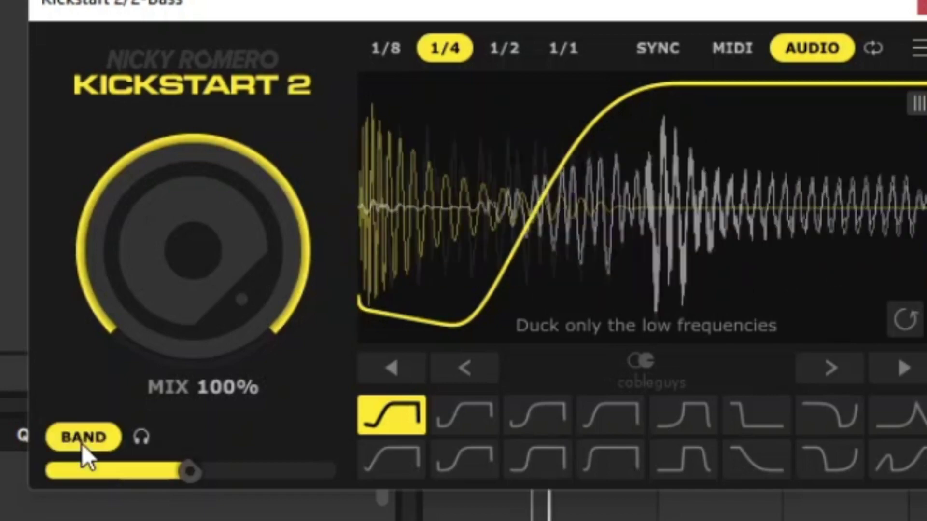
pyautogui.moveTo(190, 474)
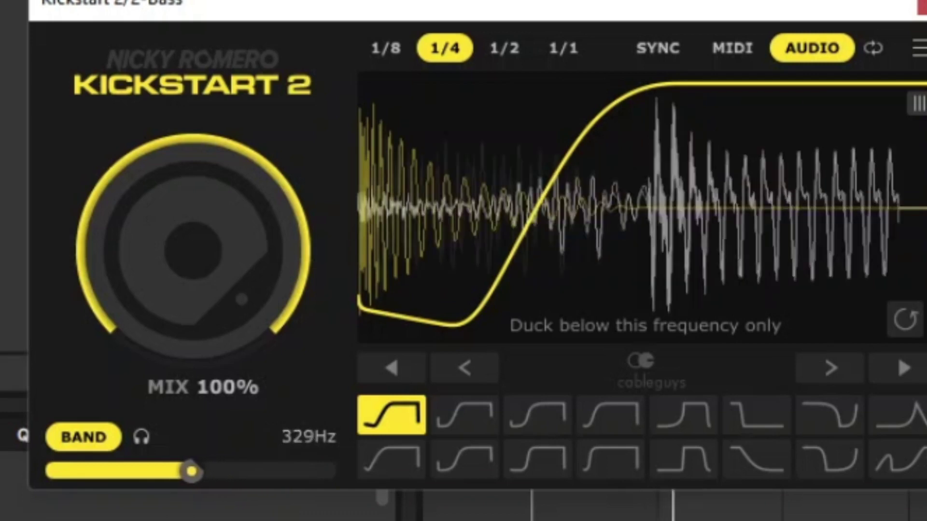
pyautogui.moveTo(422, 337); pyautogui.dragTo(666, 337)
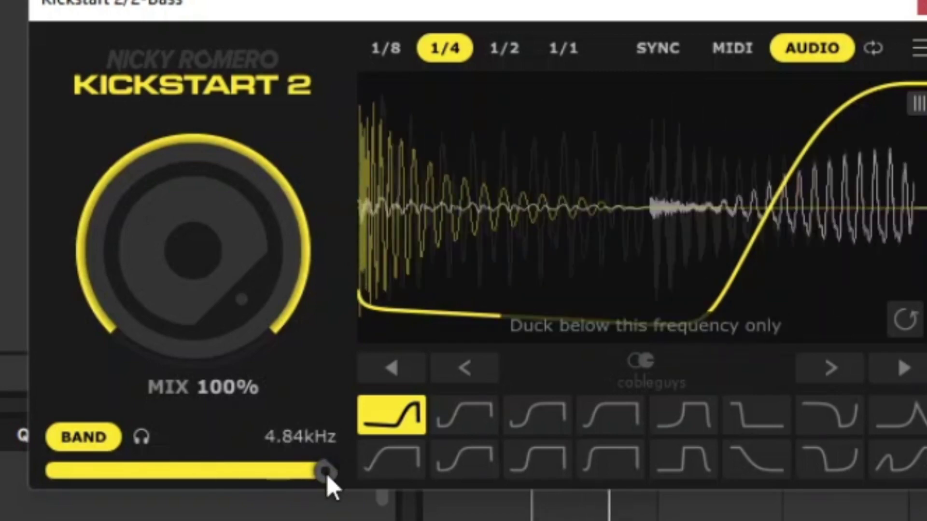
# Sweep the band frequency from 5.12kHz down toward 75.7Hz, then shift the curve earlier
pyautogui.moveTo(326, 474); pyautogui.dragTo(330, 472)
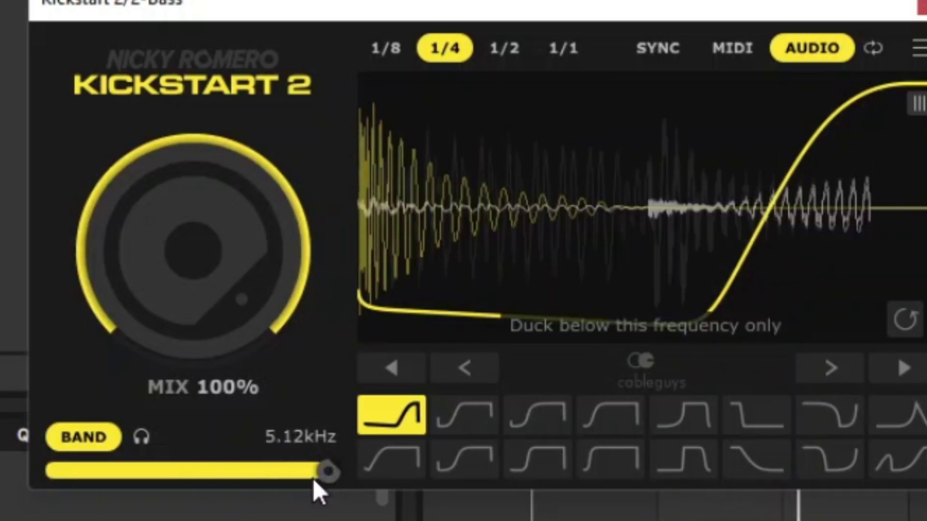
pyautogui.moveTo(319, 476); pyautogui.dragTo(309, 476)
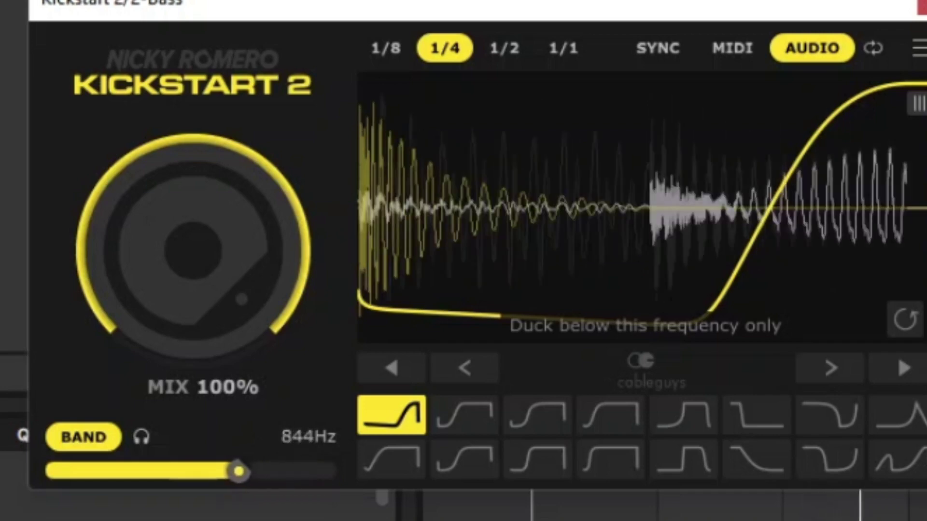
pyautogui.moveTo(238, 472); pyautogui.dragTo(167, 472)
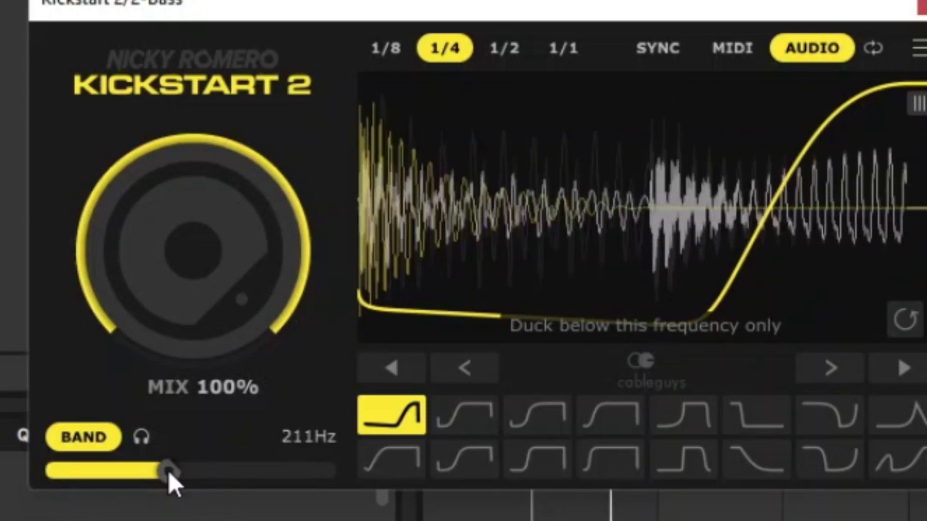
pyautogui.moveTo(169, 471)
pyautogui.mouseDown()
pyautogui.moveTo(118, 471)
pyautogui.moveTo(318, 471)
pyautogui.moveTo(167, 471)
pyautogui.mouseUp()
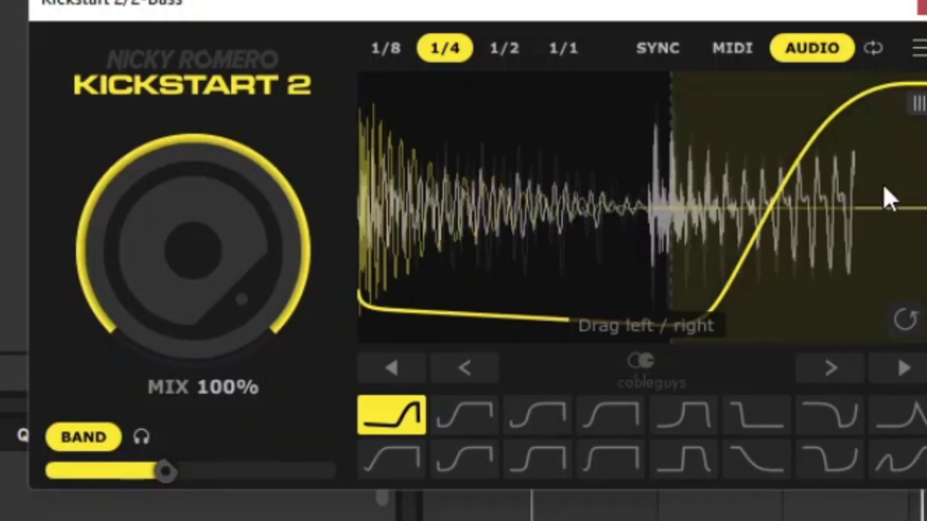
pyautogui.moveTo(889, 197); pyautogui.dragTo(692, 188)
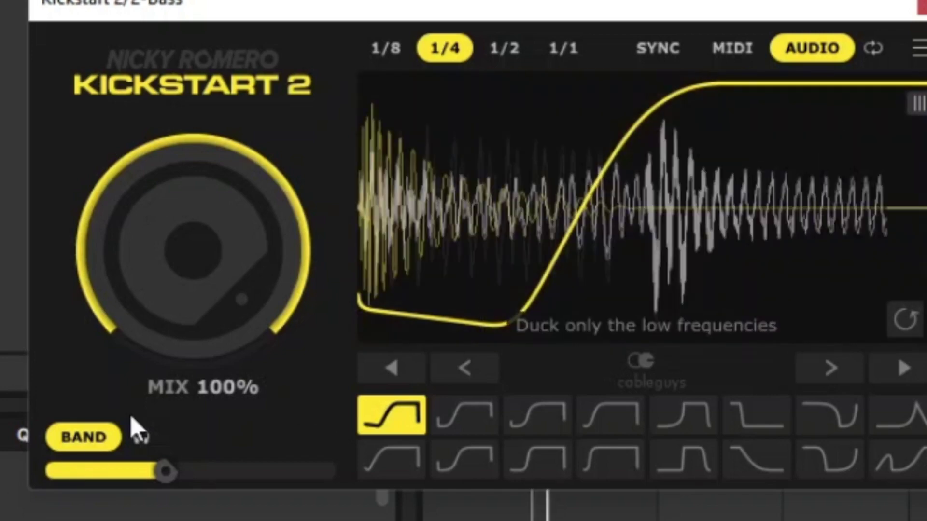
# Sweep the BAND cutoff up to 5.12kHz and back down to a low bass frequency
pyautogui.moveTo(169, 476)
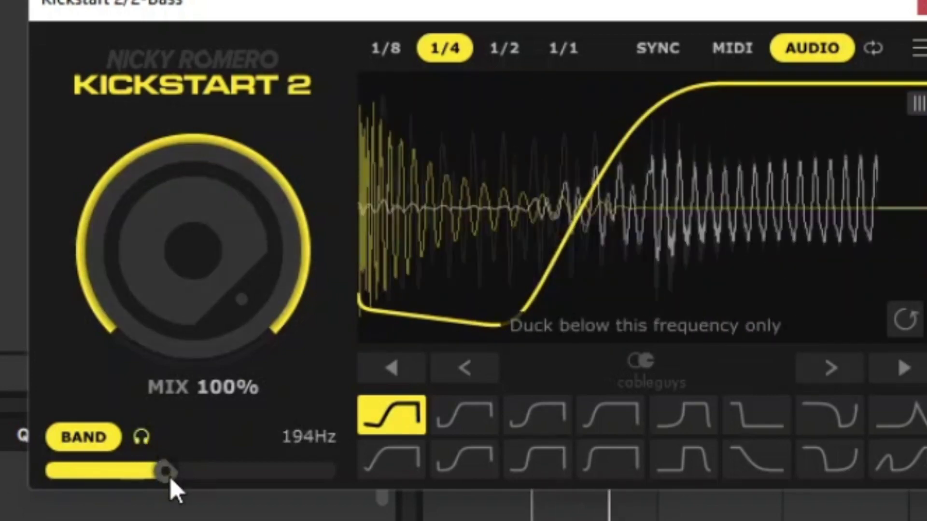
pyautogui.moveTo(166, 472); pyautogui.dragTo(111, 472)
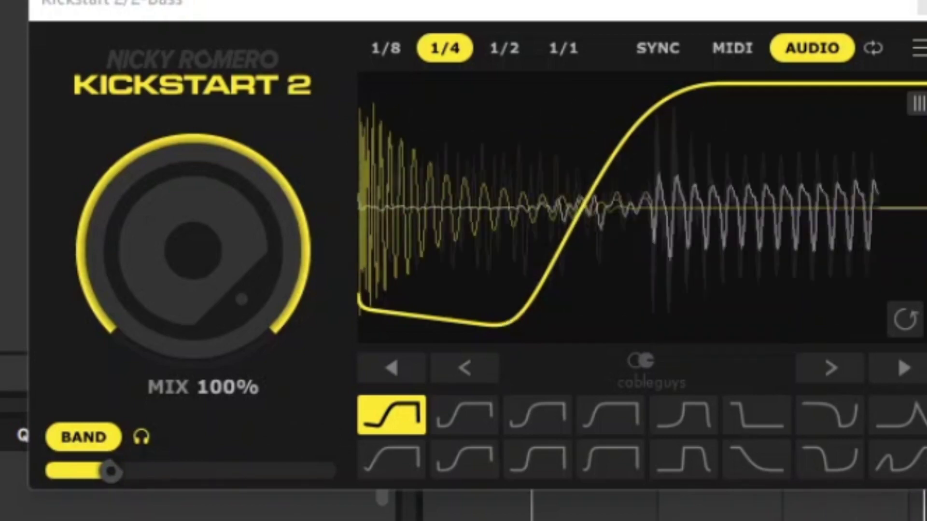
pyautogui.moveTo(111, 471); pyautogui.dragTo(151, 461)
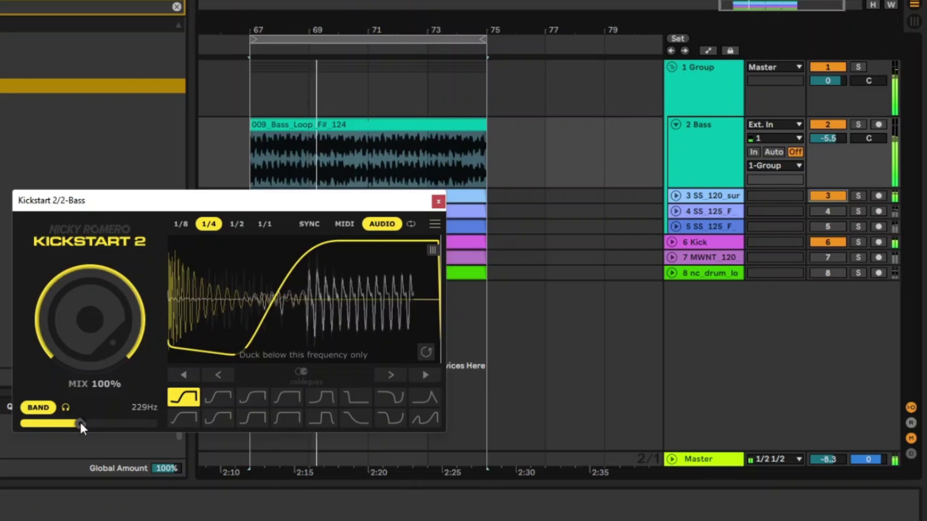
# Show automation lanes and ramp the Bass Band Frequency automation up to 1.00 at the clip end
pyautogui.press('a')
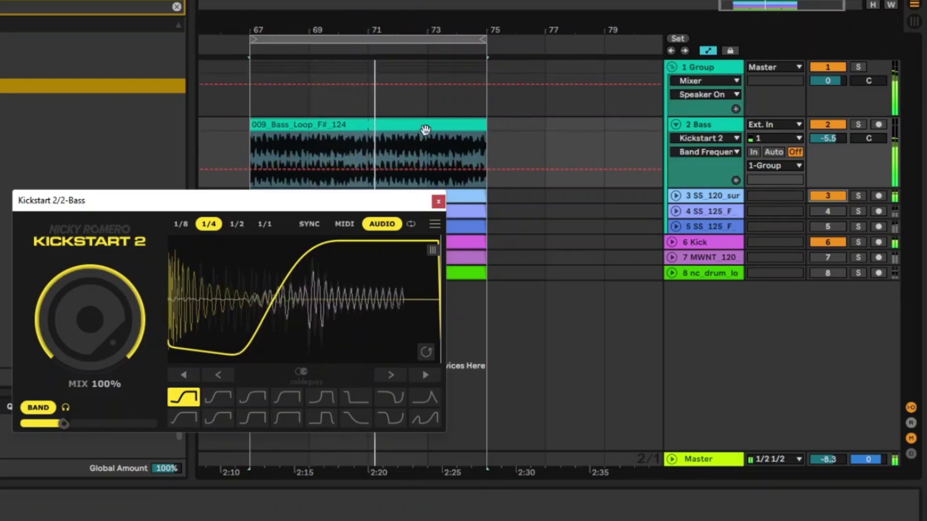
pyautogui.click(254, 173)
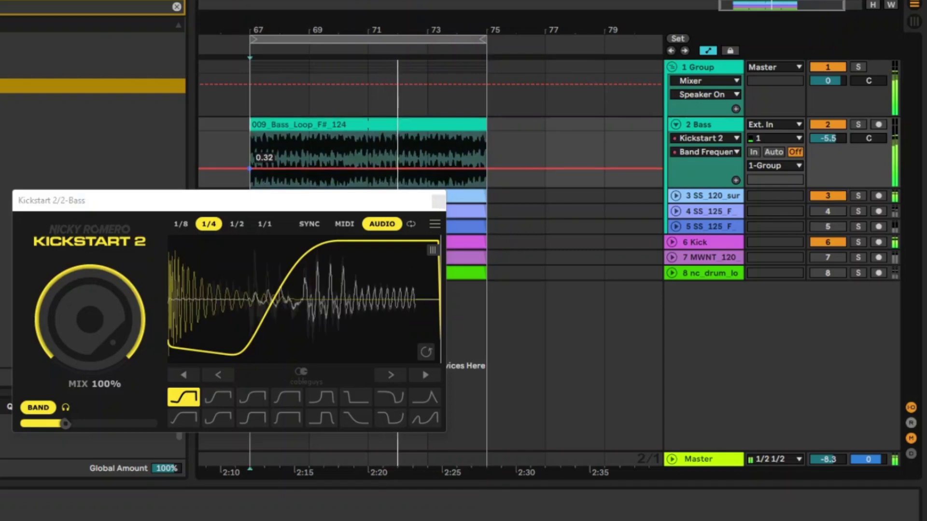
pyautogui.click(485, 170)
pyautogui.moveTo(484, 170); pyautogui.dragTo(486, 136)
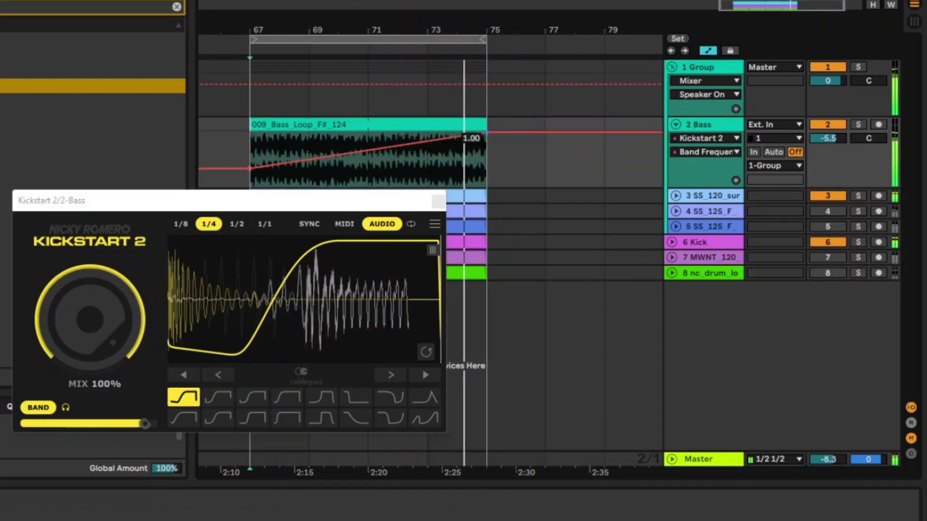
pyautogui.moveTo(83, 428)
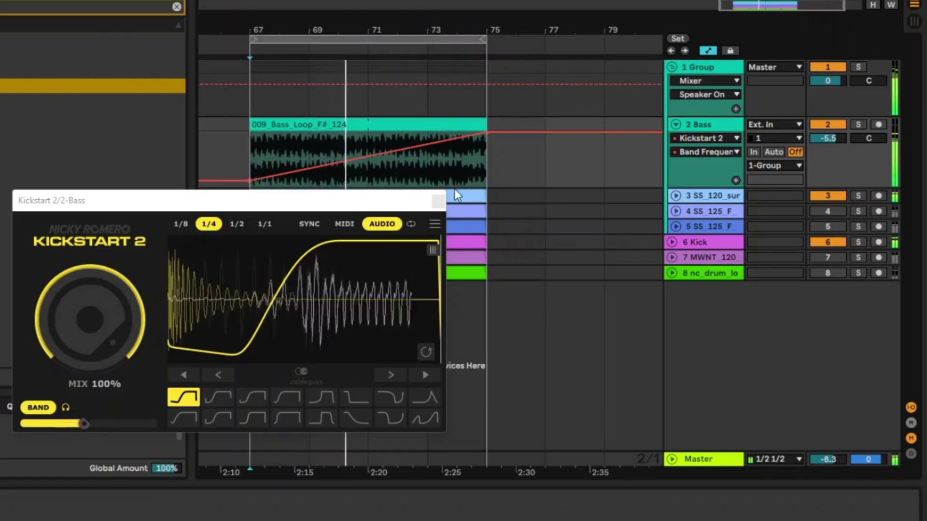
# Close the Bass Kickstart 2, open the Group's Kickstart 2, and solo snare track 8
pyautogui.click(437, 202)
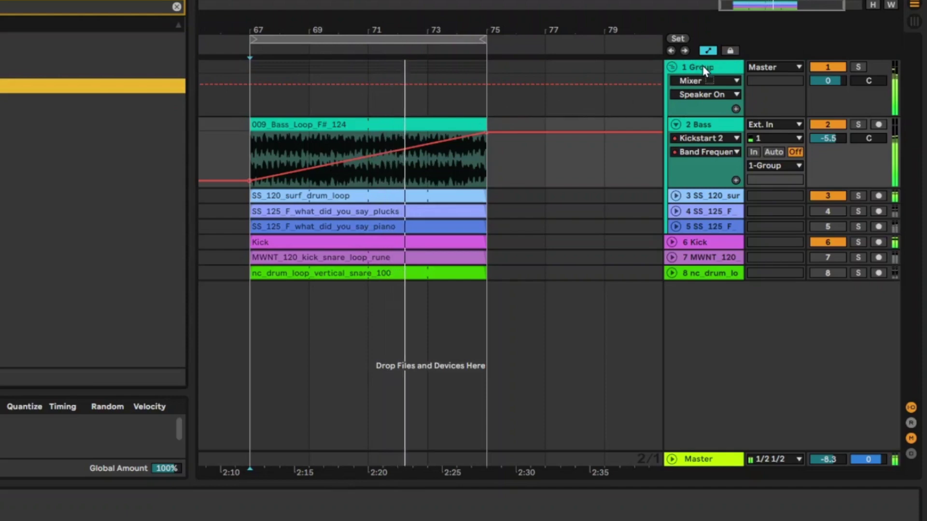
pyautogui.click(701, 138)
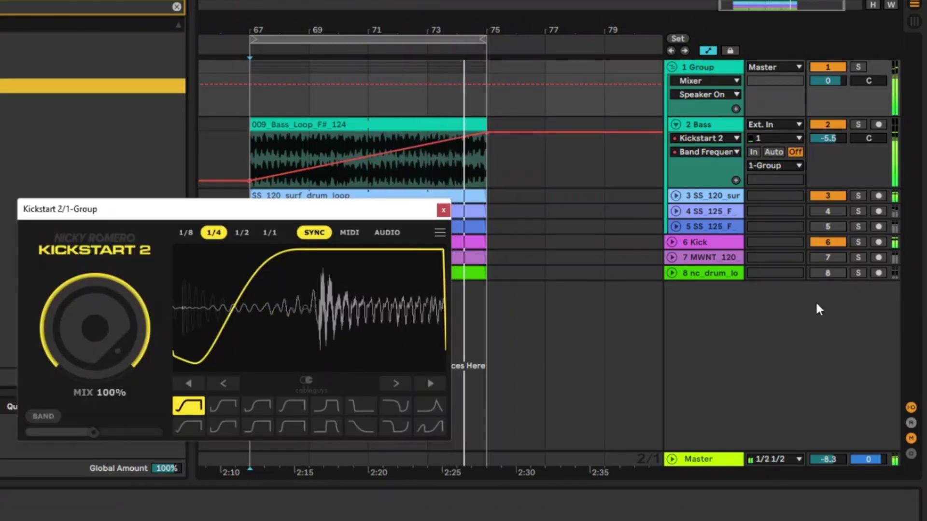
pyautogui.click(831, 272)
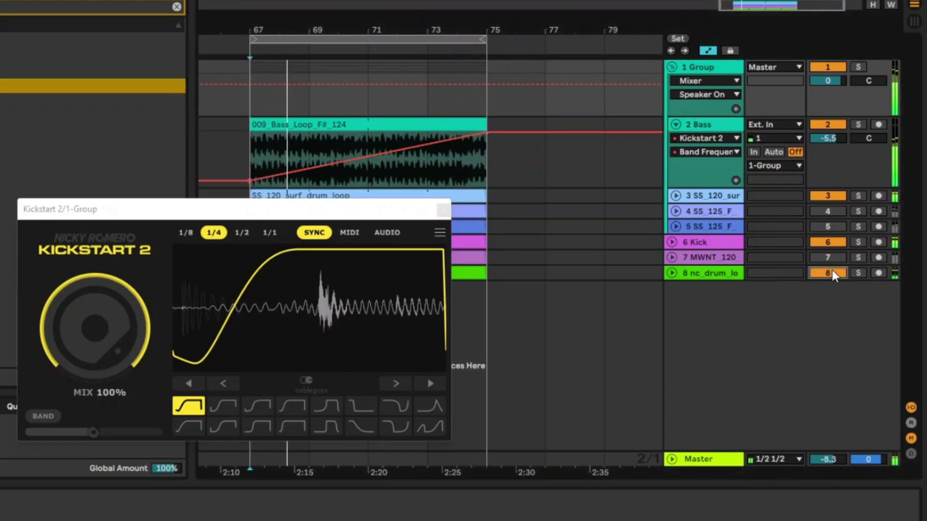
pyautogui.click(711, 271)
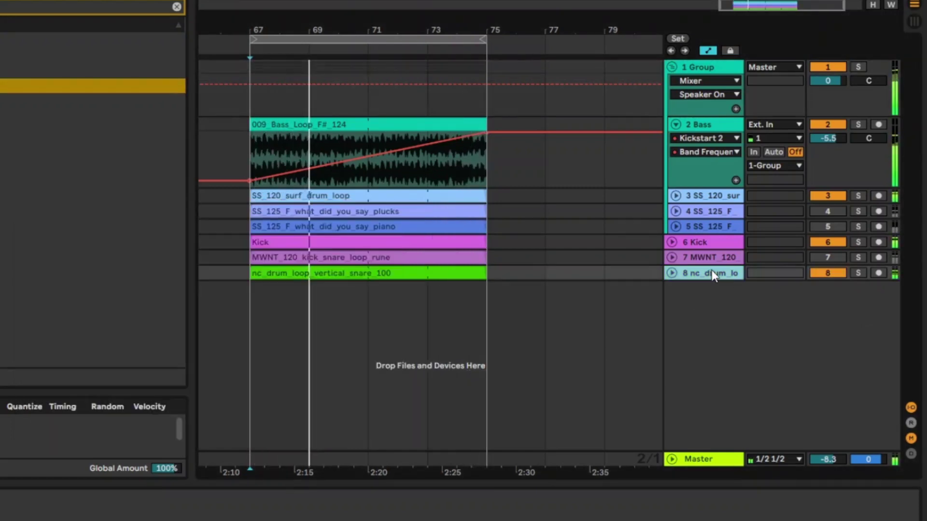
pyautogui.click(859, 273)
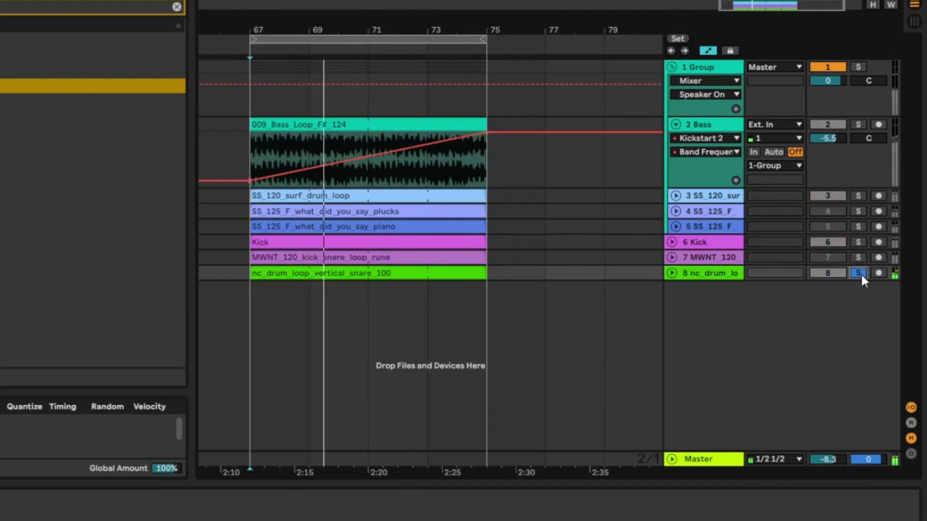
pyautogui.click(705, 66)
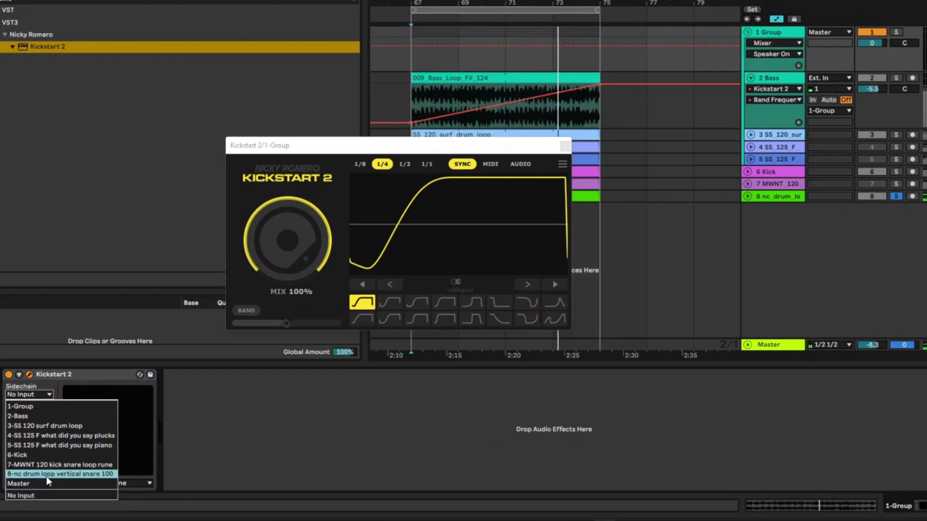
# Set the Group sidechain to 8-nc drum loop, nudge the curve, and enable BAND near 75.7Hz
pyautogui.click(46, 475)
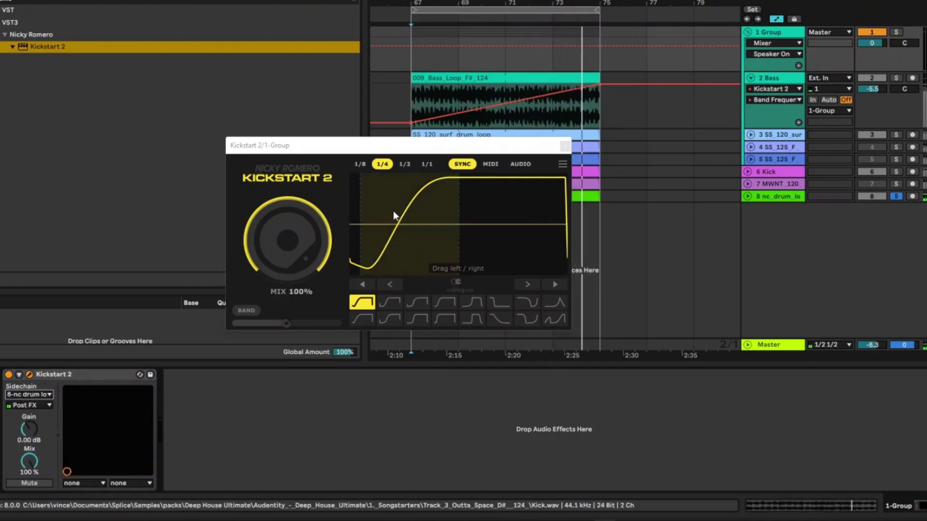
pyautogui.moveTo(393, 211); pyautogui.dragTo(405, 227)
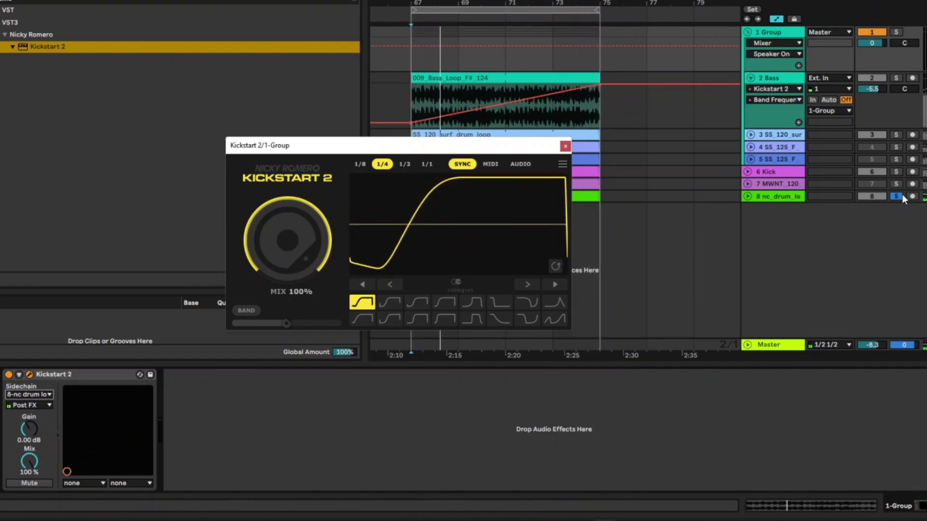
pyautogui.click(246, 310)
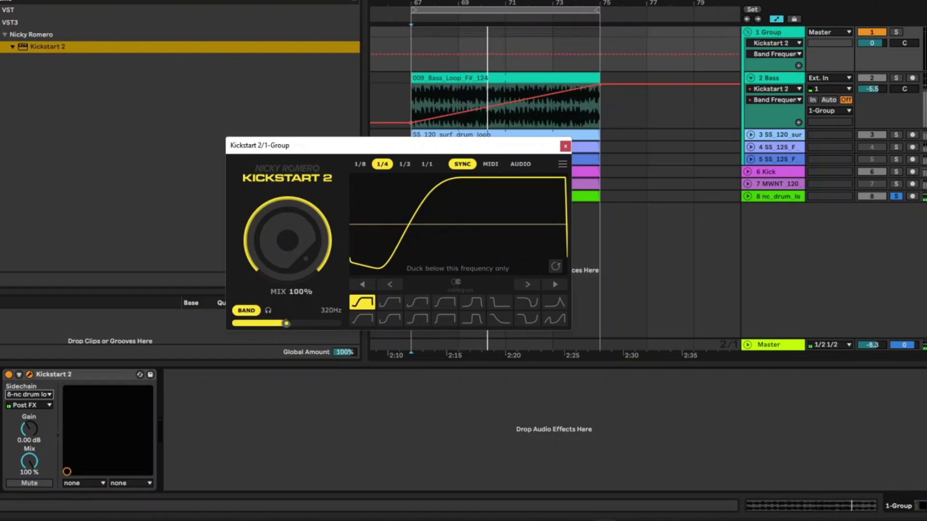
pyautogui.moveTo(287, 324); pyautogui.dragTo(260, 325)
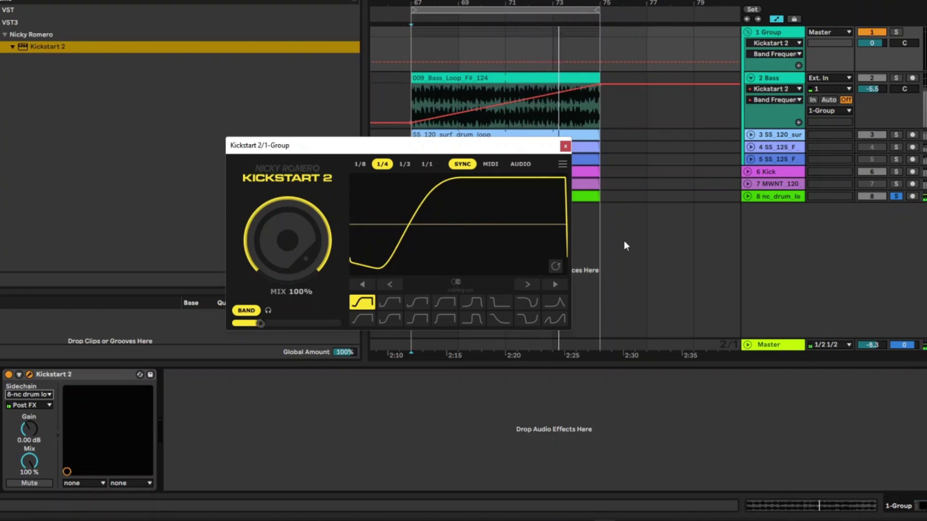
pyautogui.moveTo(261, 323); pyautogui.dragTo(259, 323)
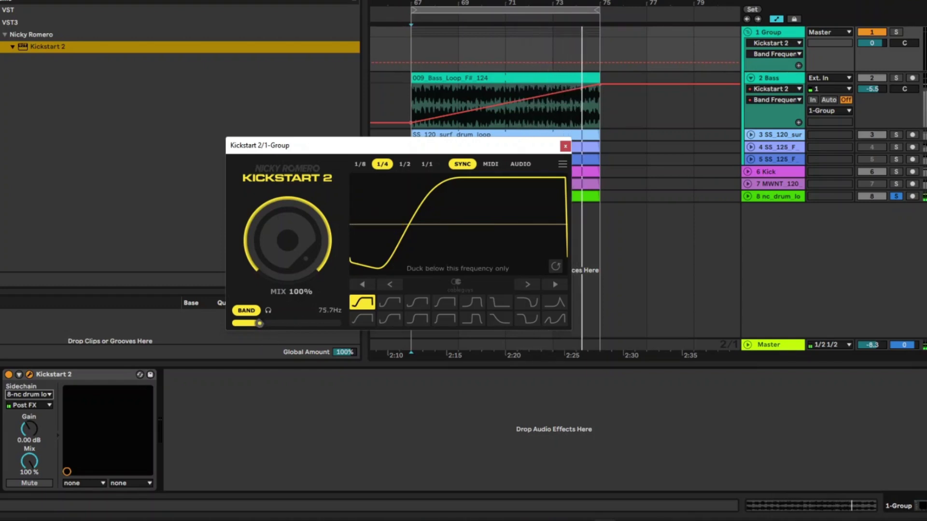
# Unsolo track 8 and raise the band frequency to 189Hz
pyautogui.click(894, 198)
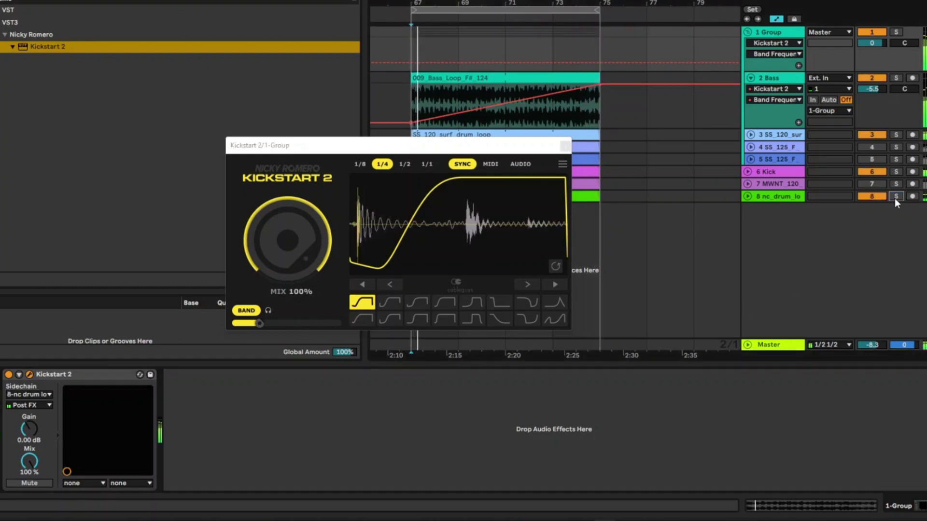
pyautogui.moveTo(265, 325)
pyautogui.mouseDown()
pyautogui.moveTo(276, 323)
pyautogui.moveTo(256, 323)
pyautogui.mouseUp()
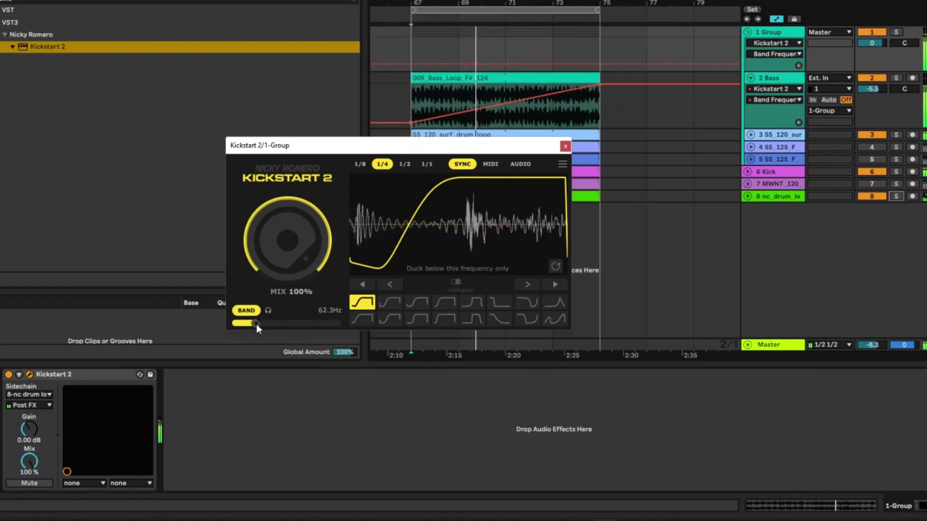
pyautogui.click(897, 197)
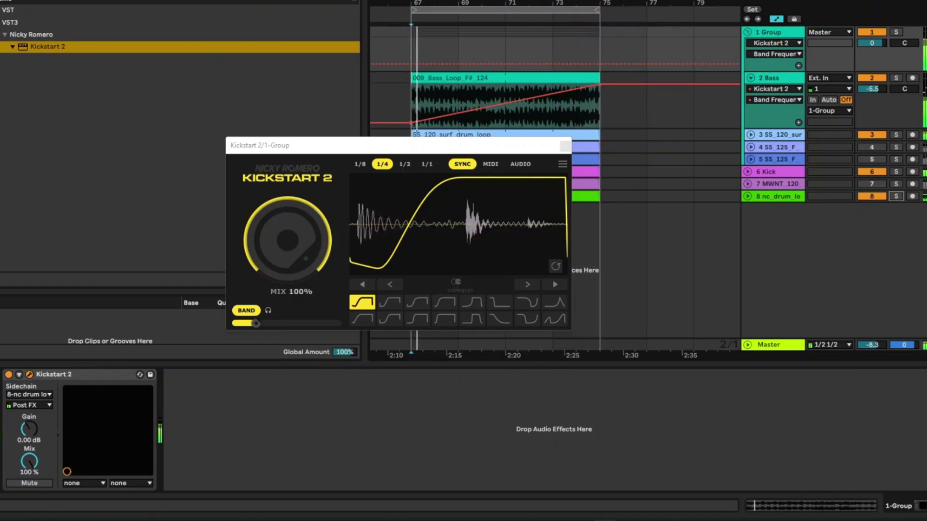
# Select the Group's Kickstart 2 and switch it to AUDIO mode
pyautogui.click(780, 33)
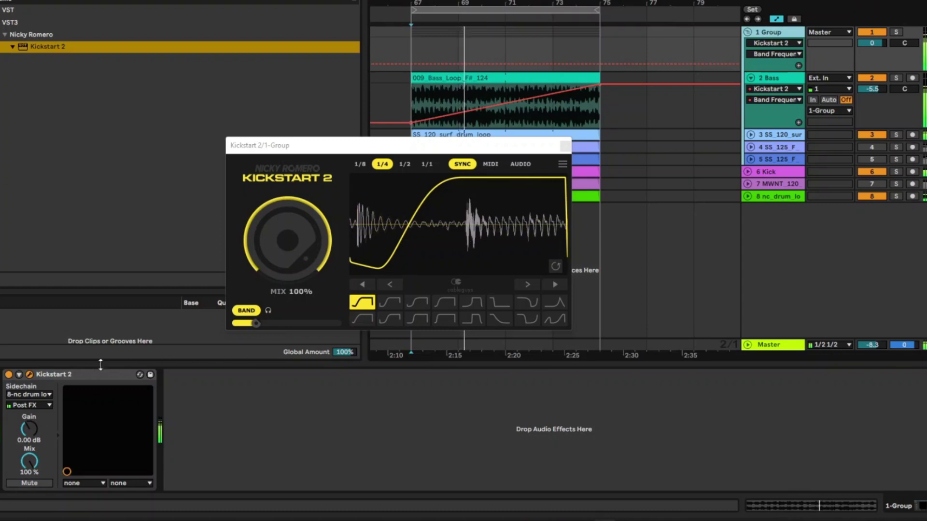
pyautogui.click(86, 375)
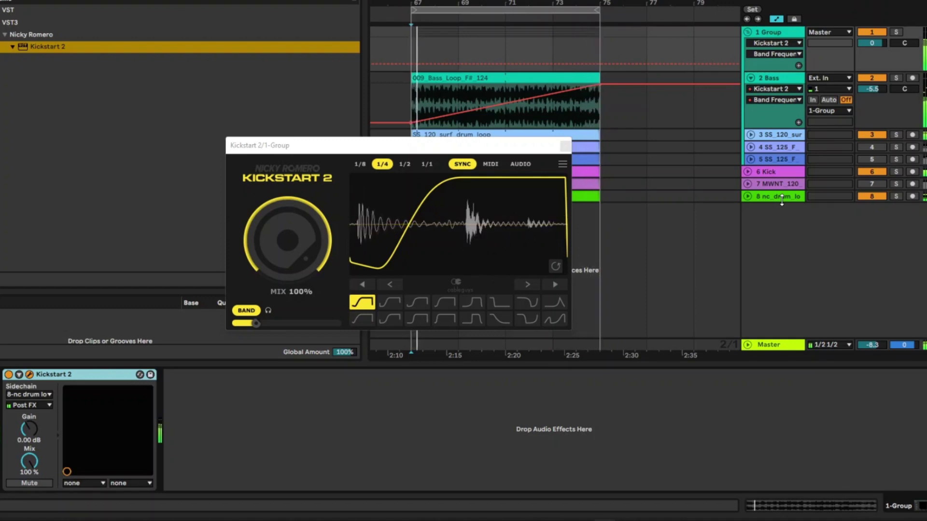
pyautogui.click(525, 164)
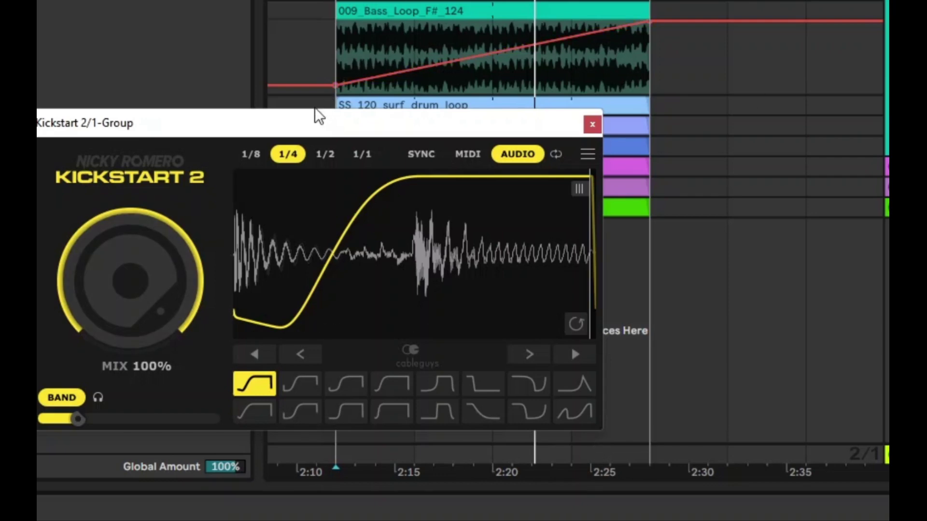
# Move the Kickstart 2/1-Group window up and to the right
pyautogui.moveTo(315, 114); pyautogui.dragTo(445, 82)
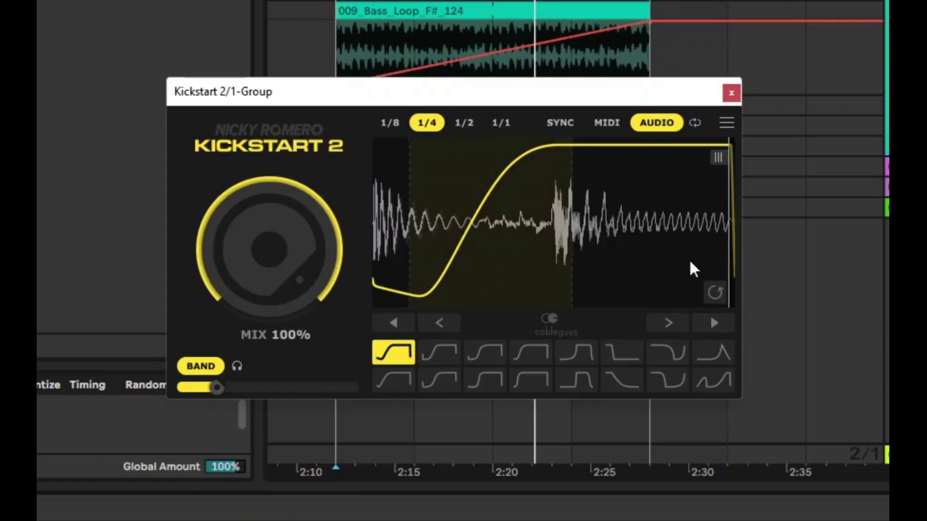